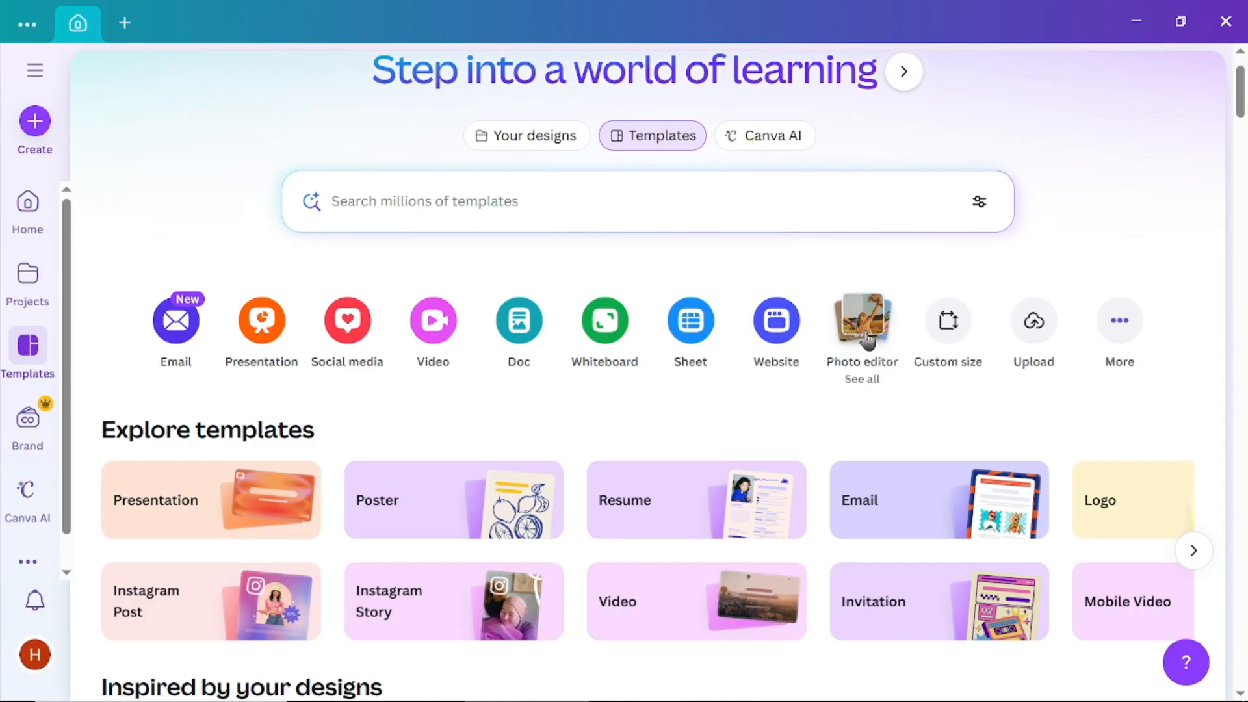
- Open the Photo editor's Auto-select quick action and pick the photo of the woman with handbags on pink background
click(864, 322)
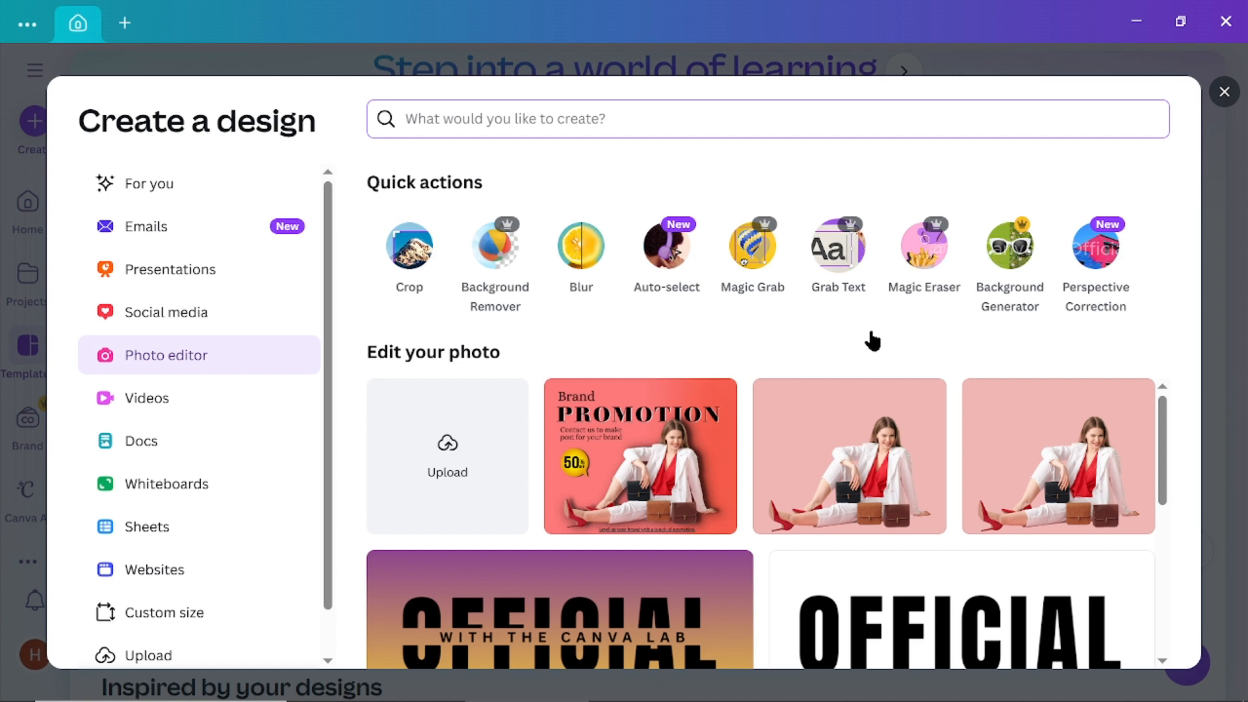
click(661, 247)
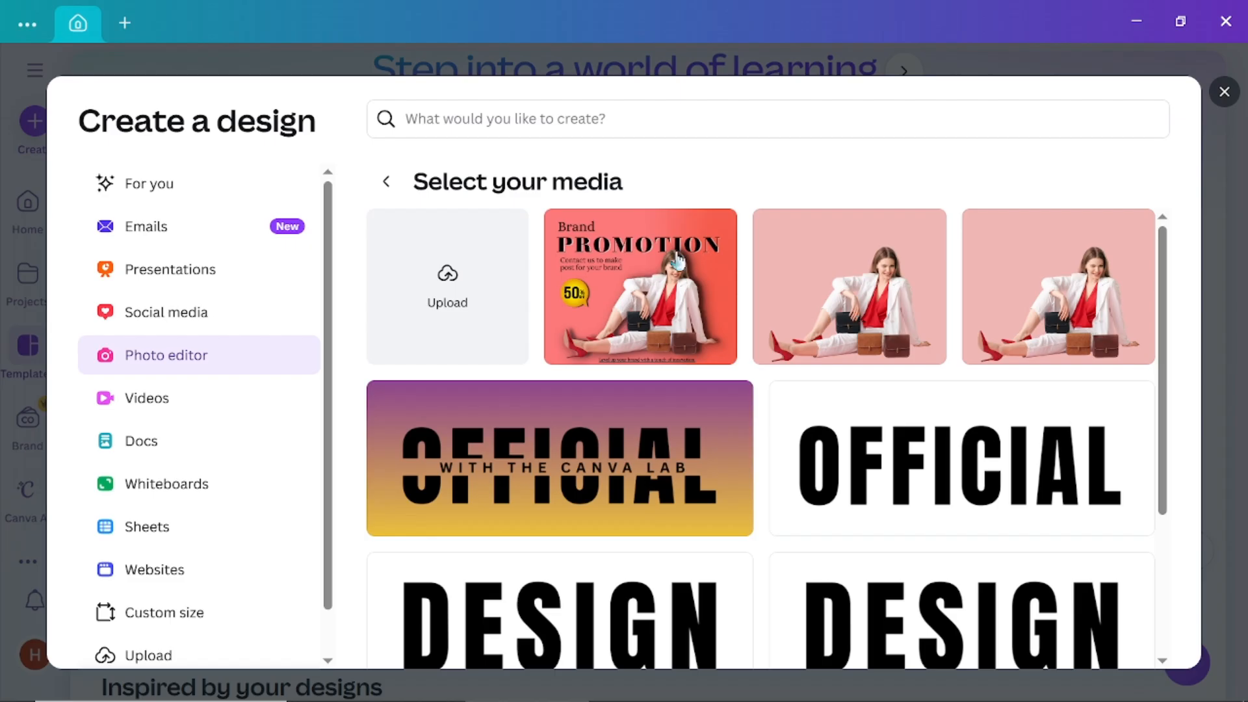
click(858, 323)
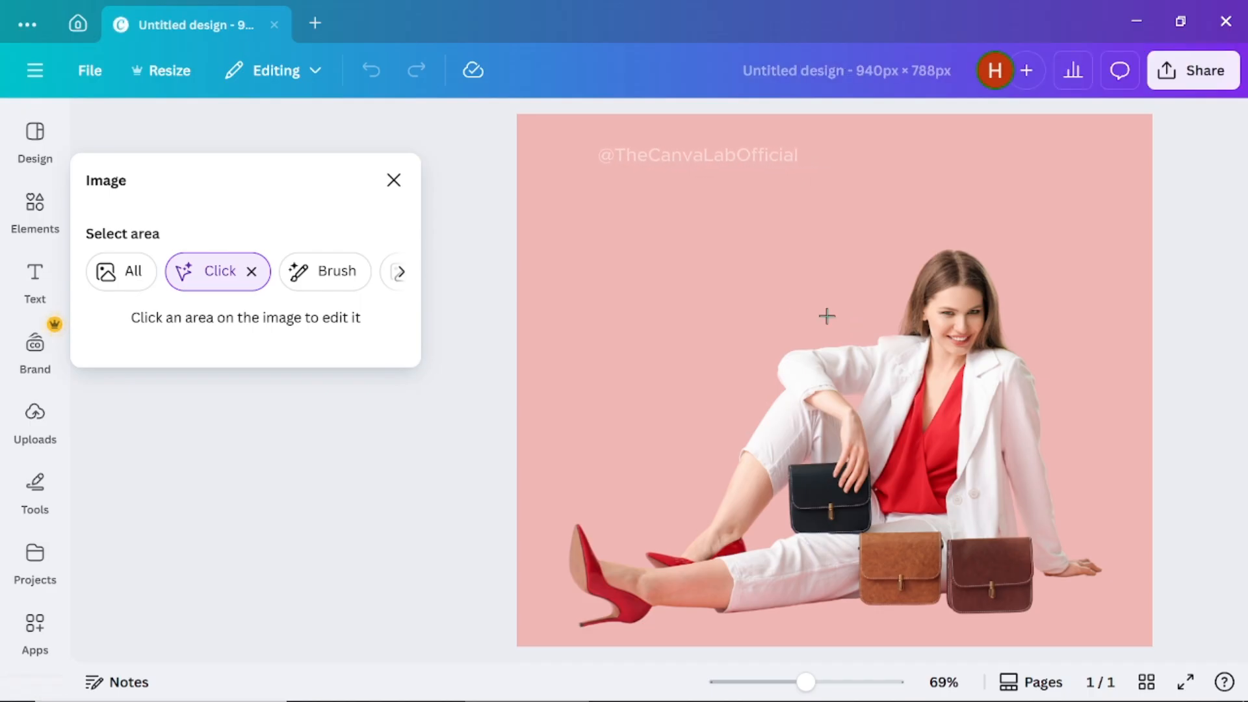
- Browse the Auto-select area modes, selecting the whole image with All and switching to Click mode
click(401, 272)
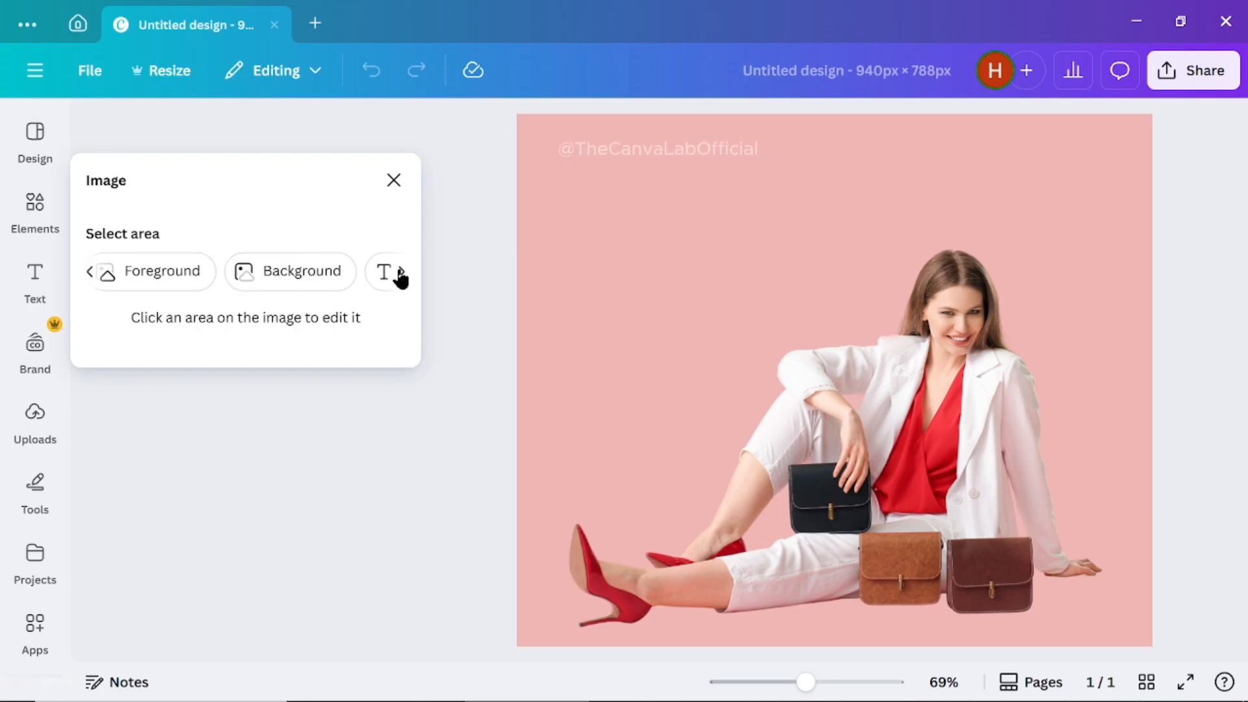
click(402, 273)
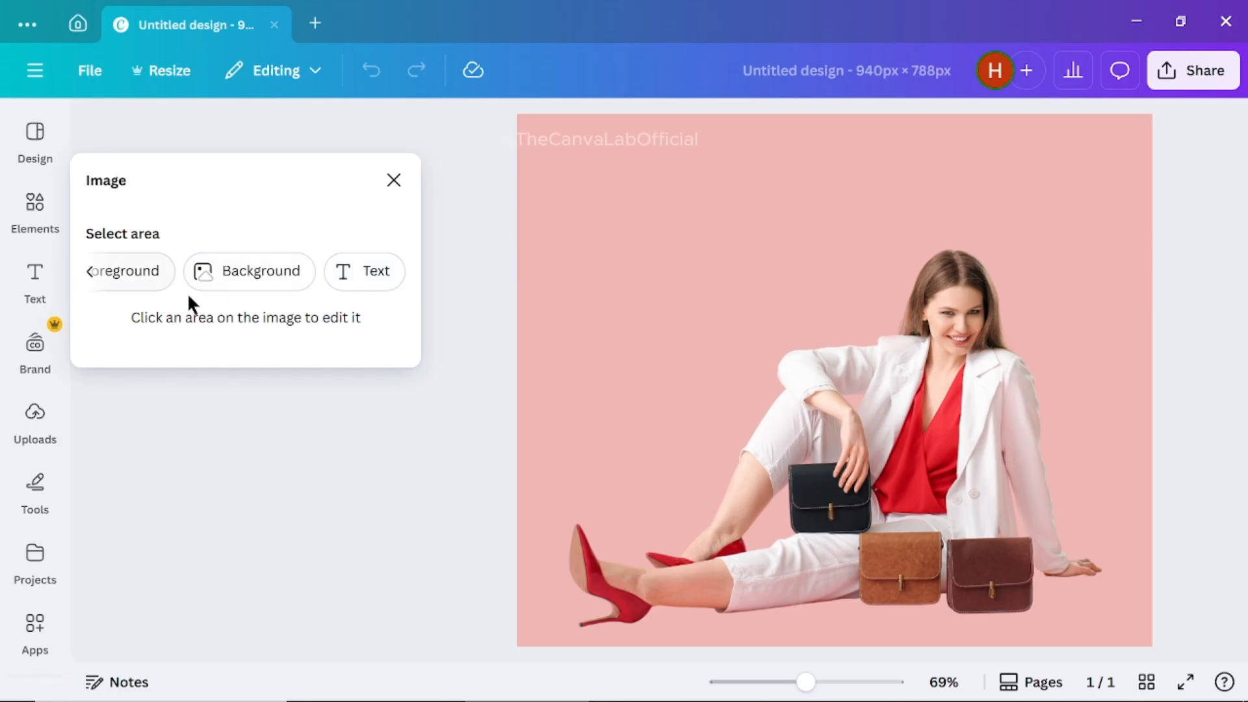
click(90, 273)
click(91, 274)
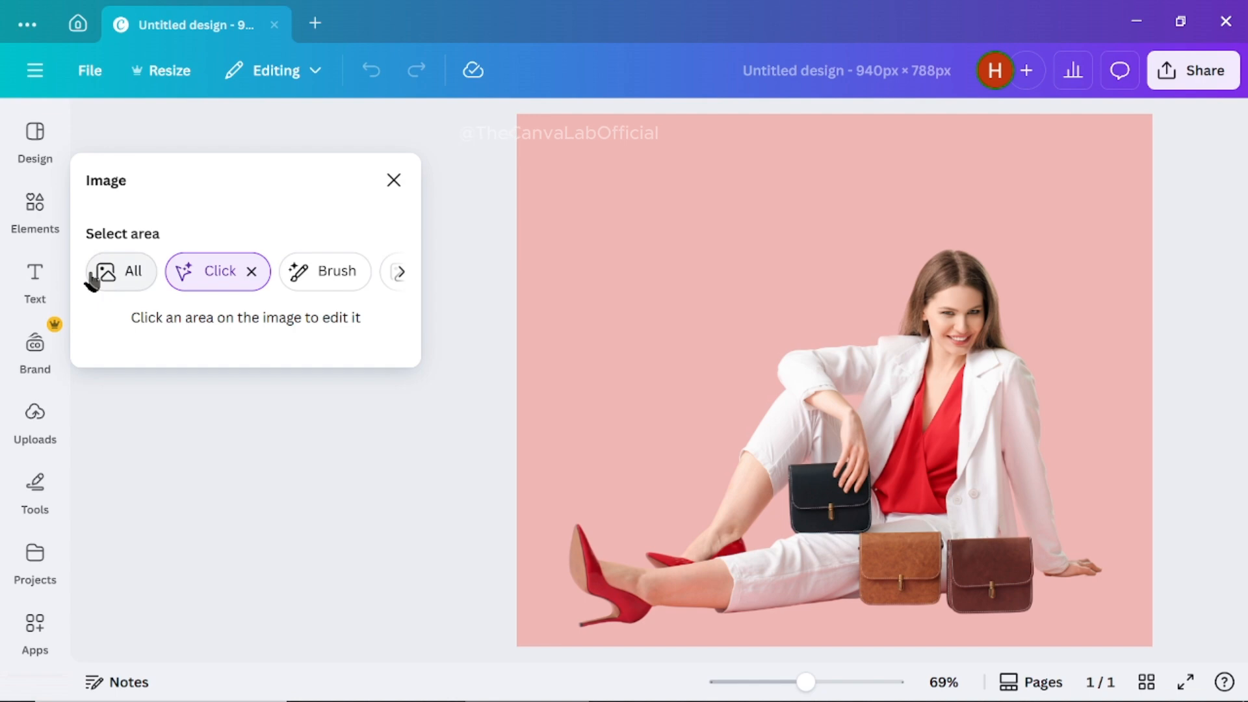
click(132, 273)
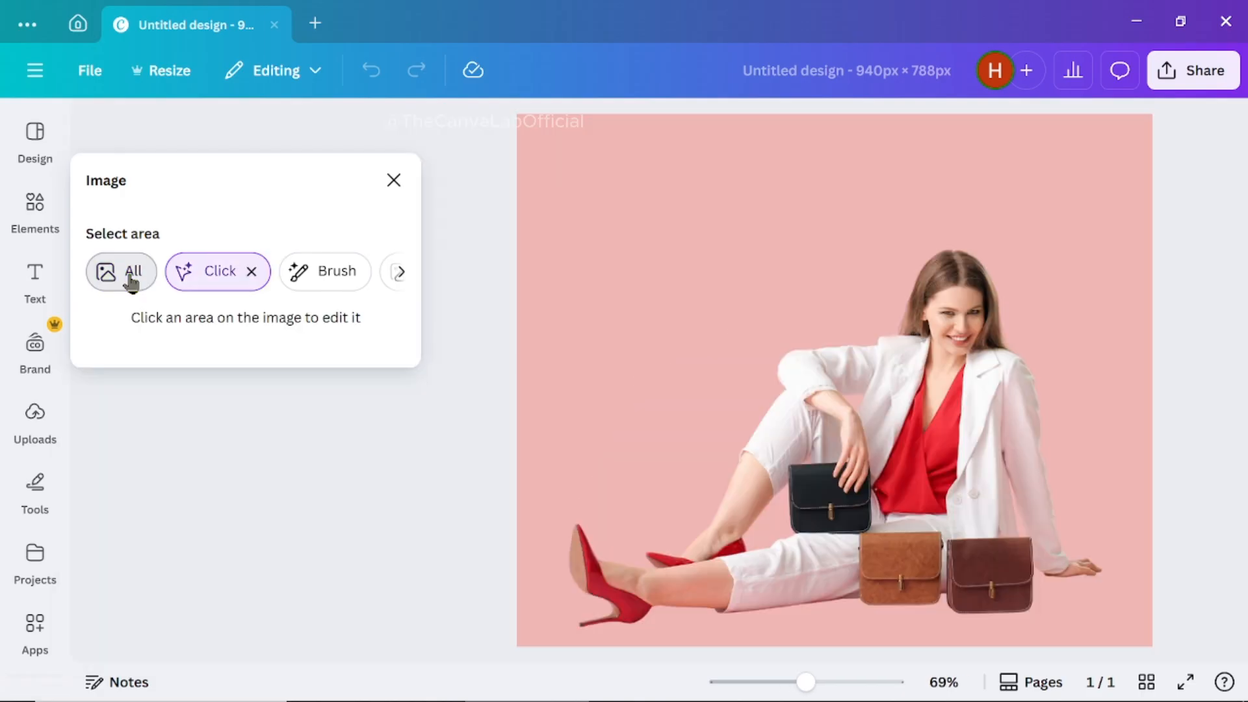
click(132, 273)
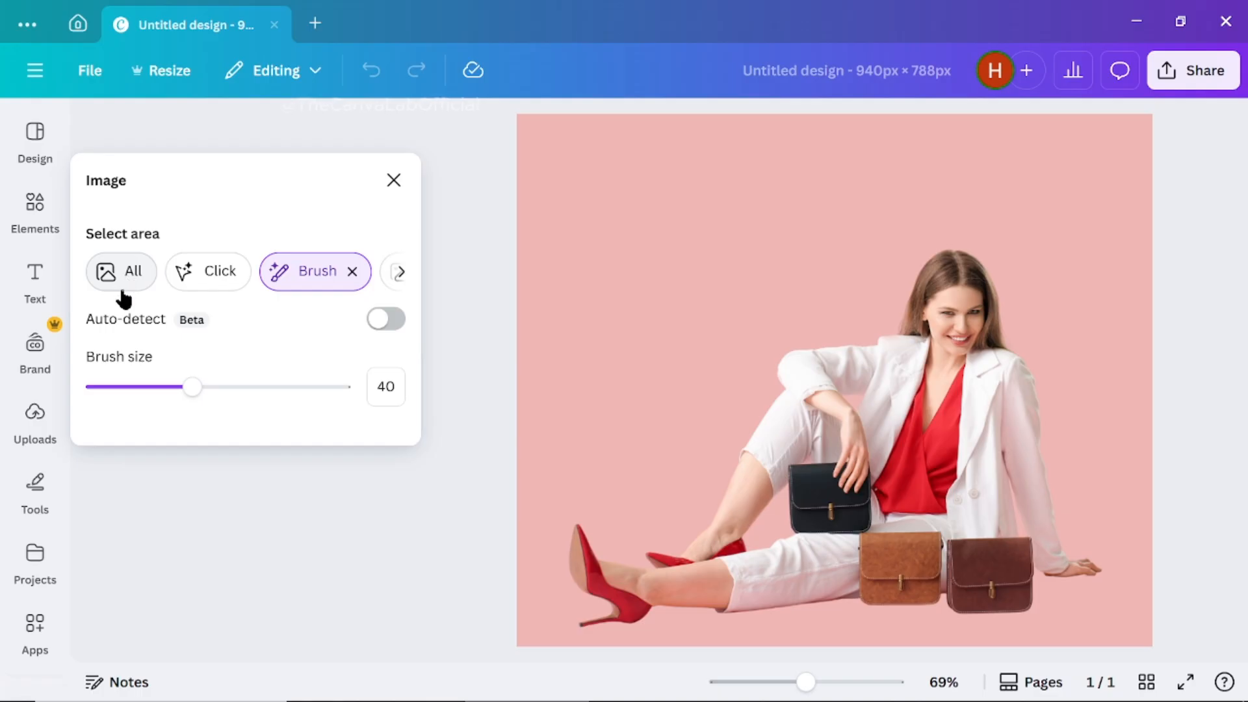
click(129, 280)
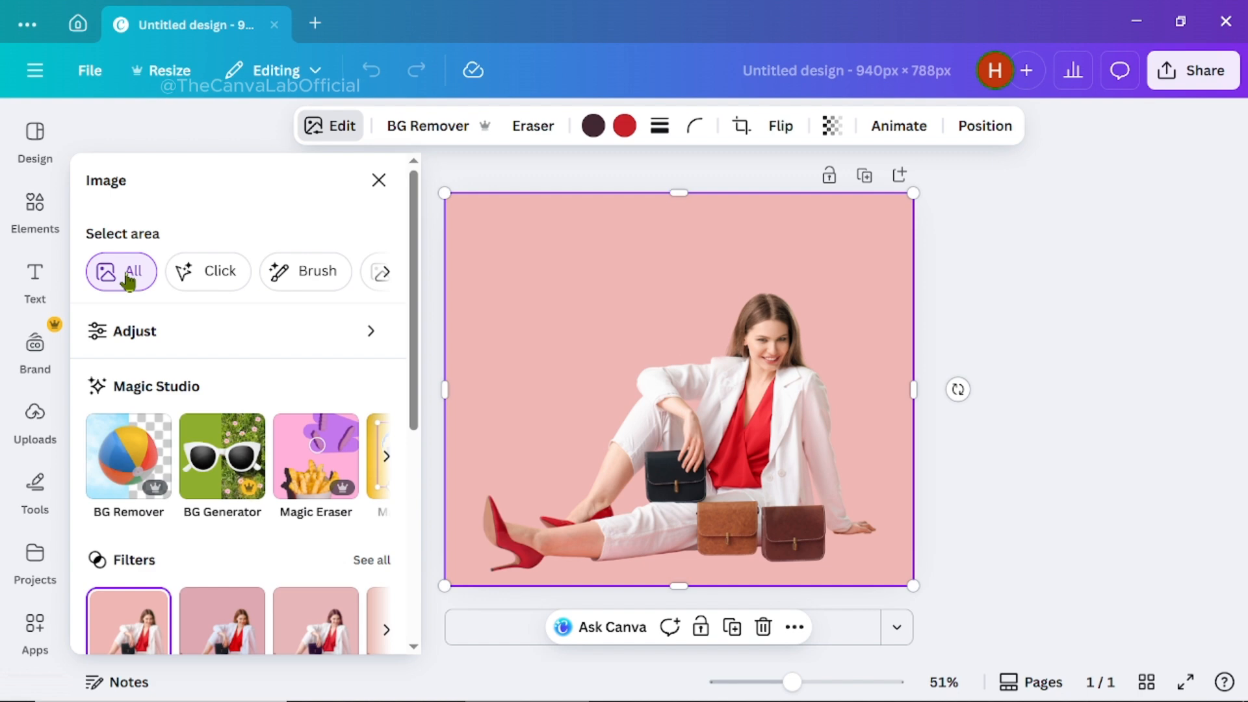
click(197, 276)
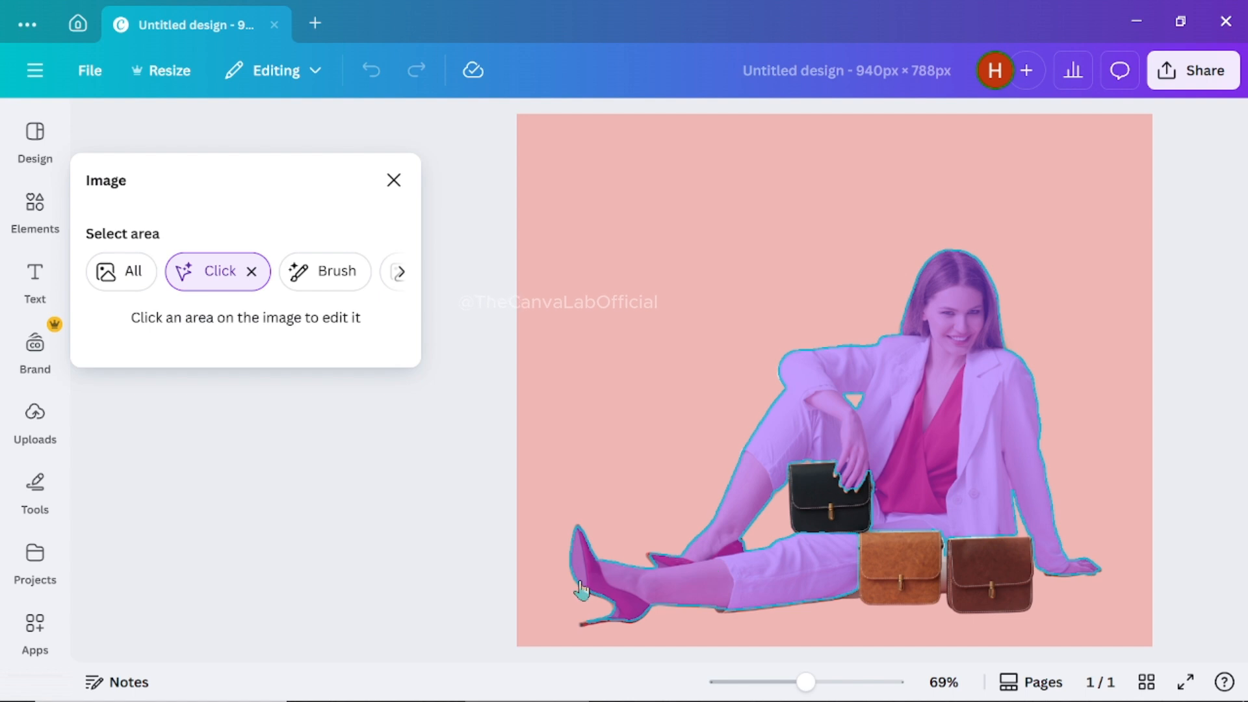
- Brush-select the dark brown bag with brush size 40, then deselect it
click(321, 273)
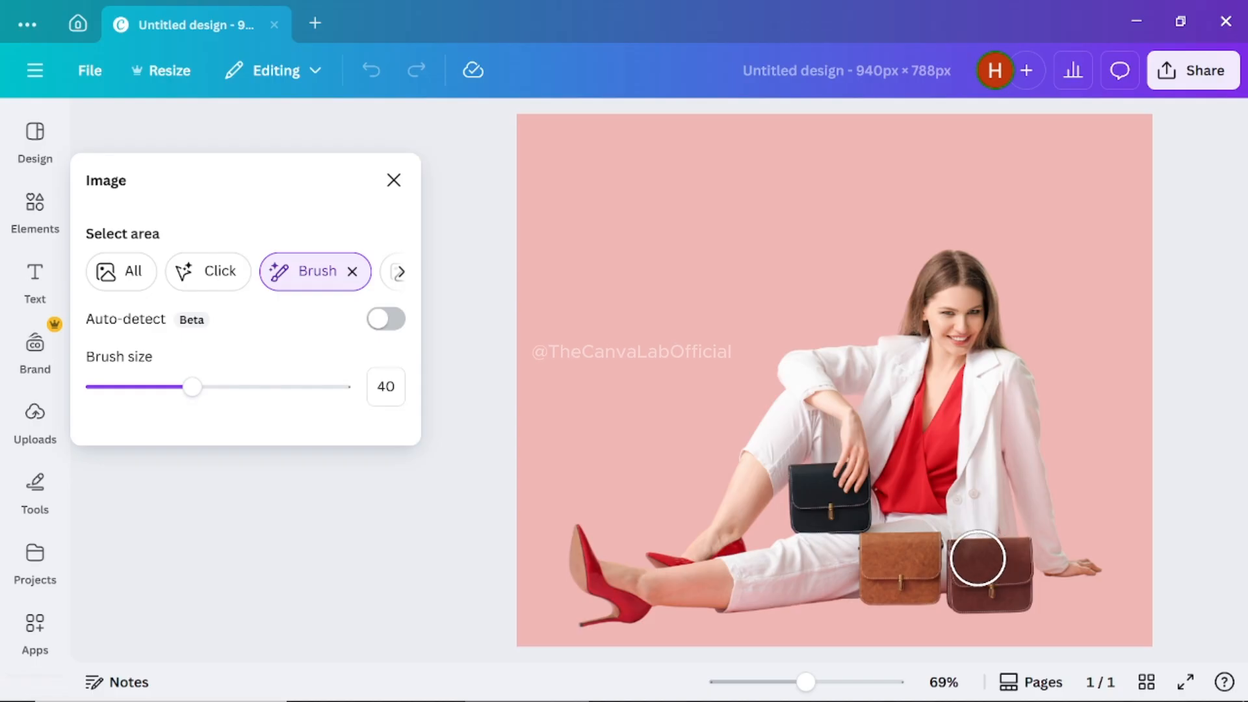
click(978, 559)
mouse_move(978, 559)
mouse_down()
mouse_move(983, 587)
mouse_move(1024, 597)
mouse_move(1010, 557)
mouse_move(976, 553)
mouse_move(958, 593)
mouse_up()
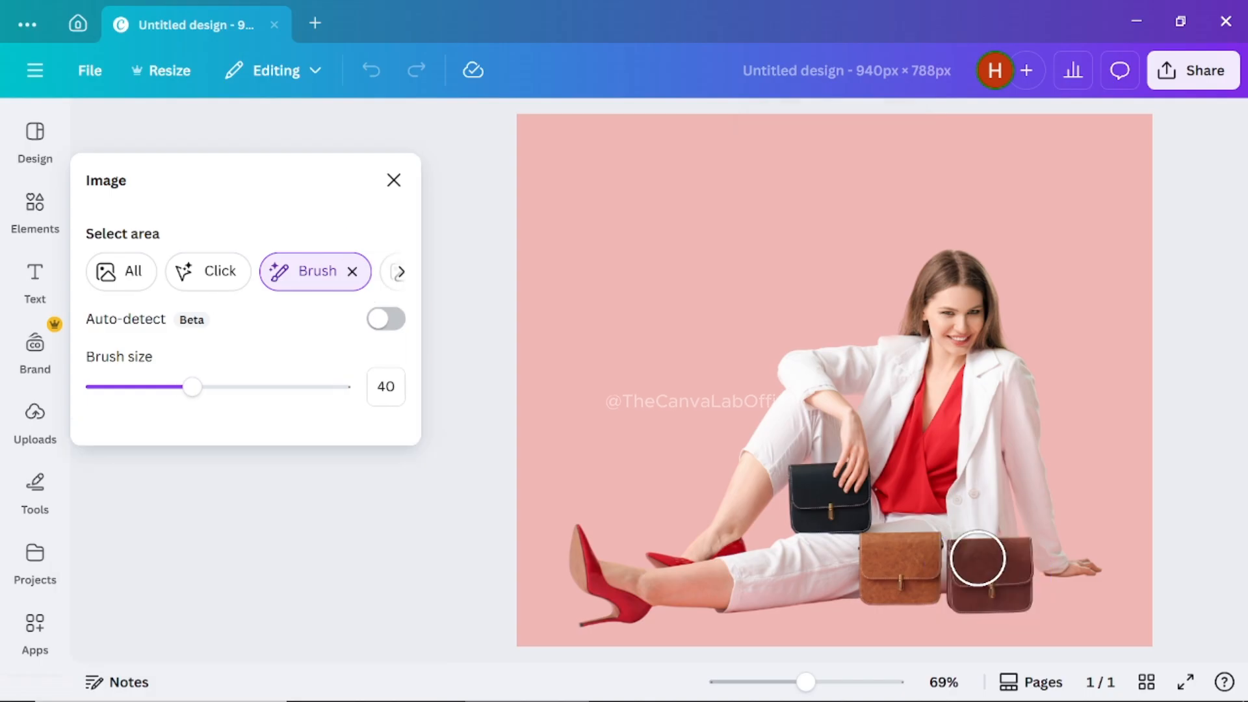
mouse_move(978, 558)
mouse_down()
mouse_move(983, 587)
mouse_move(1021, 598)
mouse_move(1021, 567)
mouse_move(976, 553)
mouse_move(953, 569)
mouse_move(960, 593)
mouse_up()
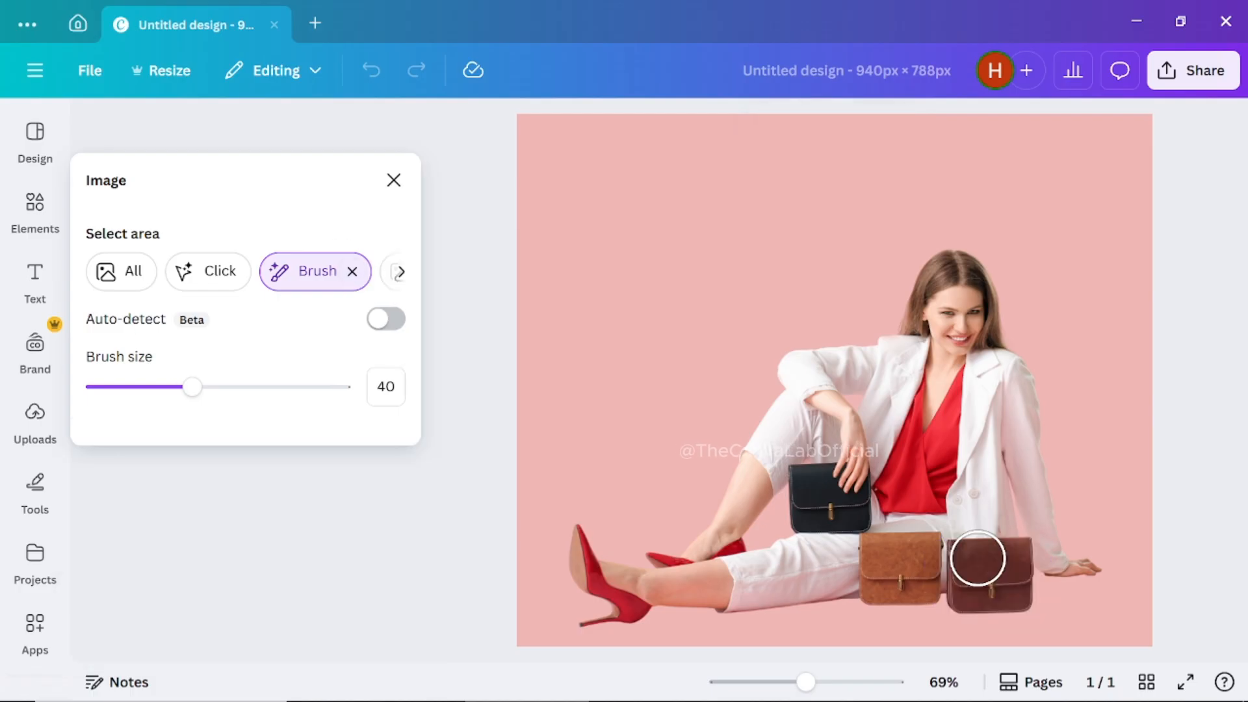
mouse_move(975, 557)
mouse_down()
mouse_move(1012, 597)
mouse_move(1020, 571)
mouse_move(953, 568)
mouse_move(961, 588)
mouse_move(947, 629)
mouse_up()
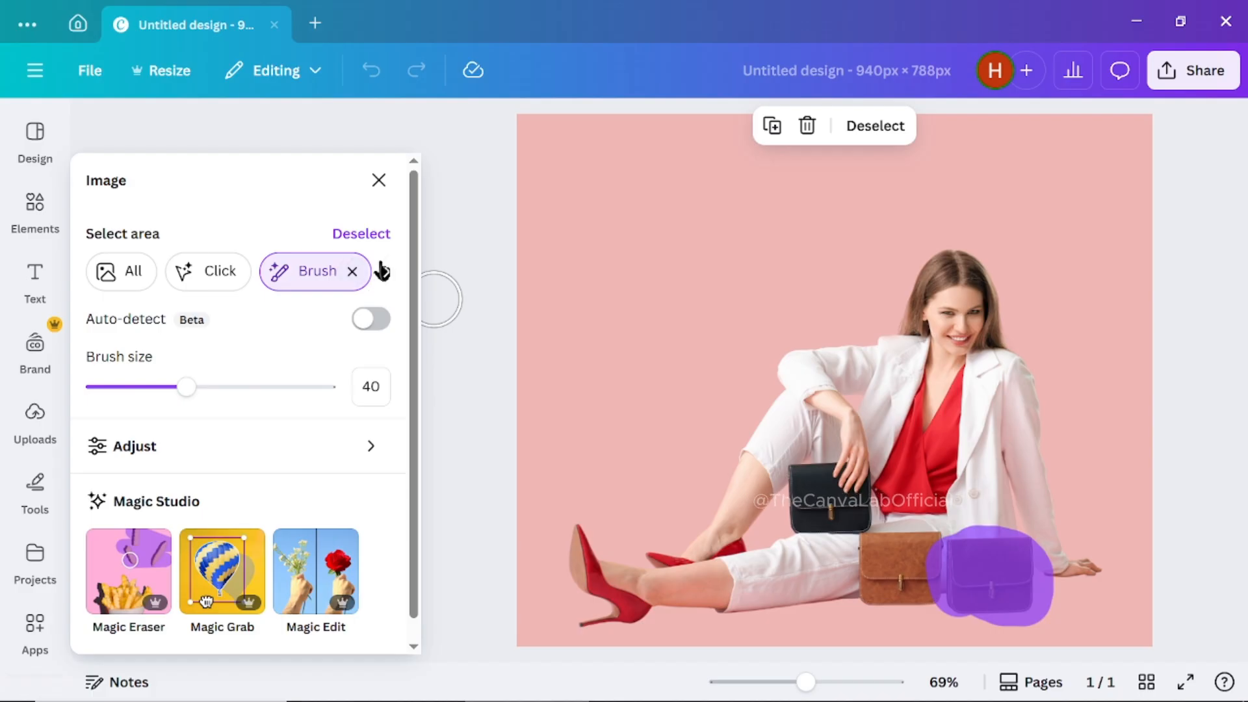
click(368, 238)
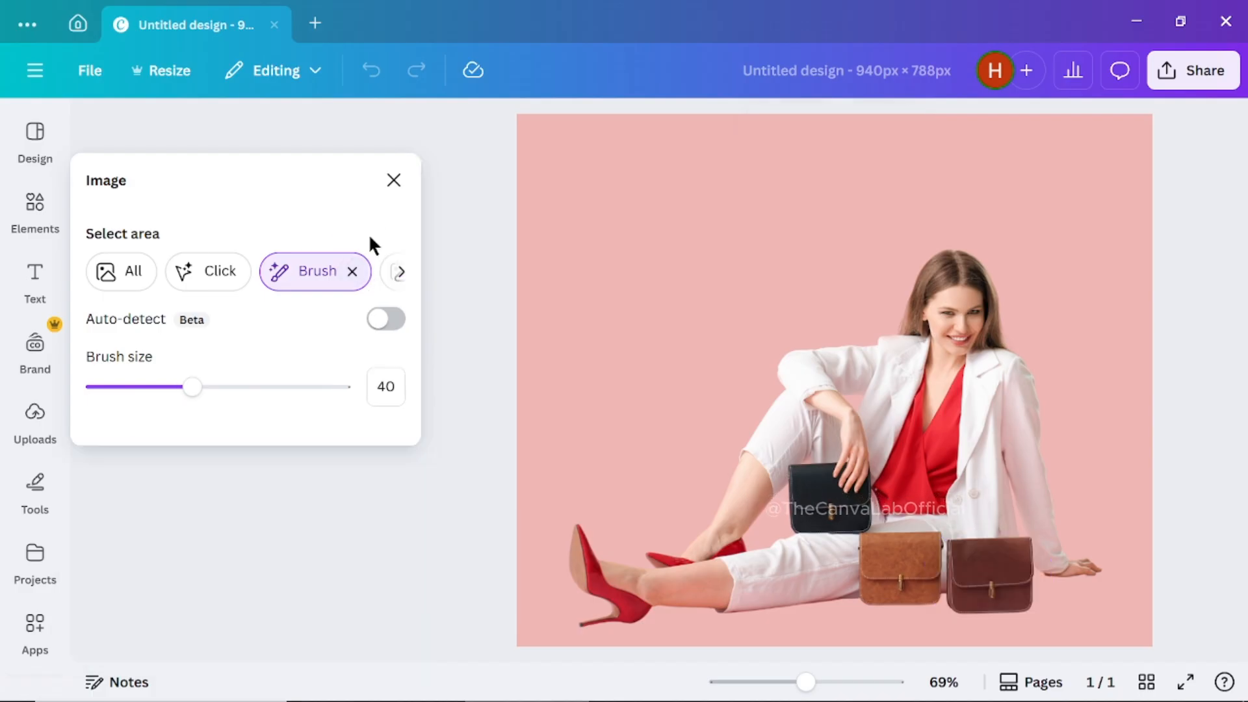
- Select the photo's foreground, then its background, and deselect the area
click(401, 273)
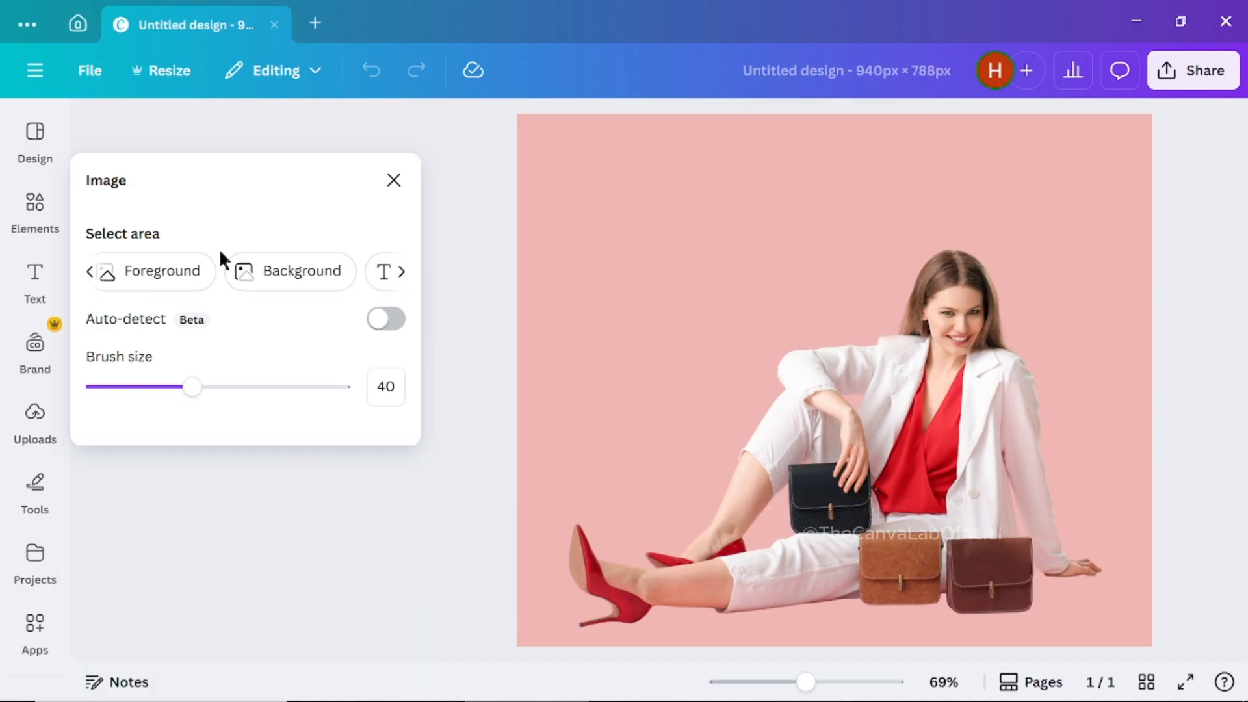
click(168, 272)
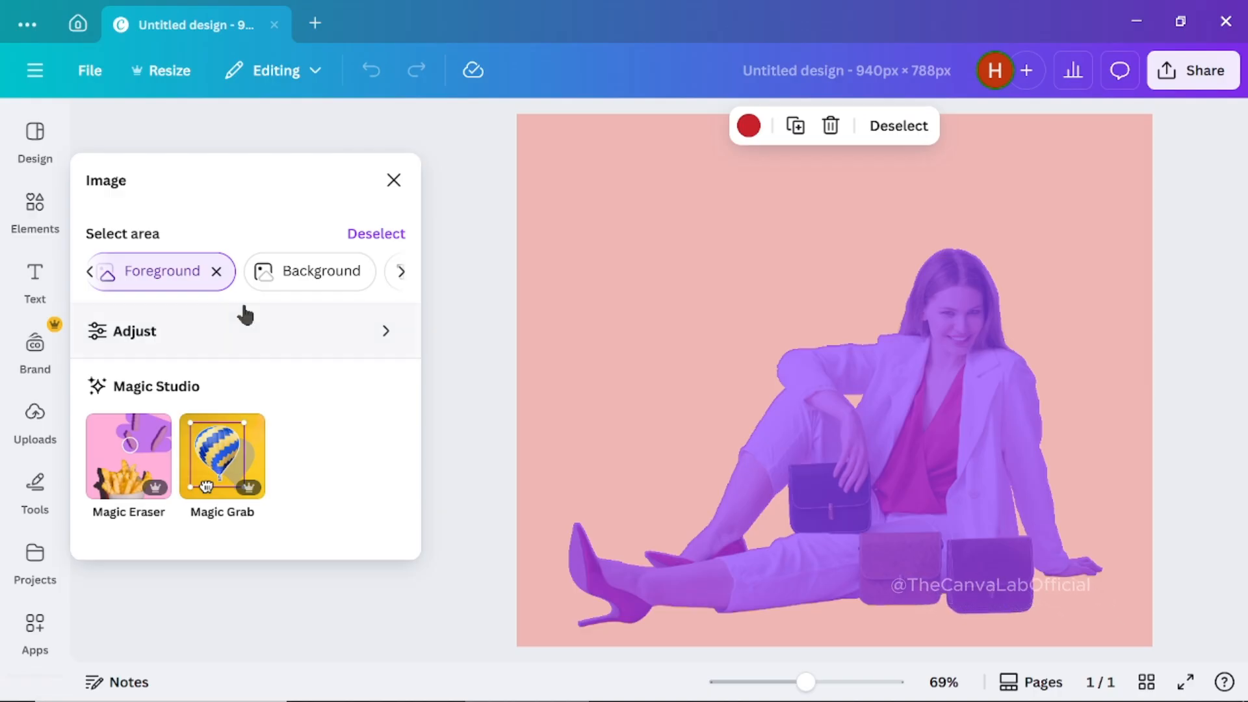
click(282, 284)
click(289, 279)
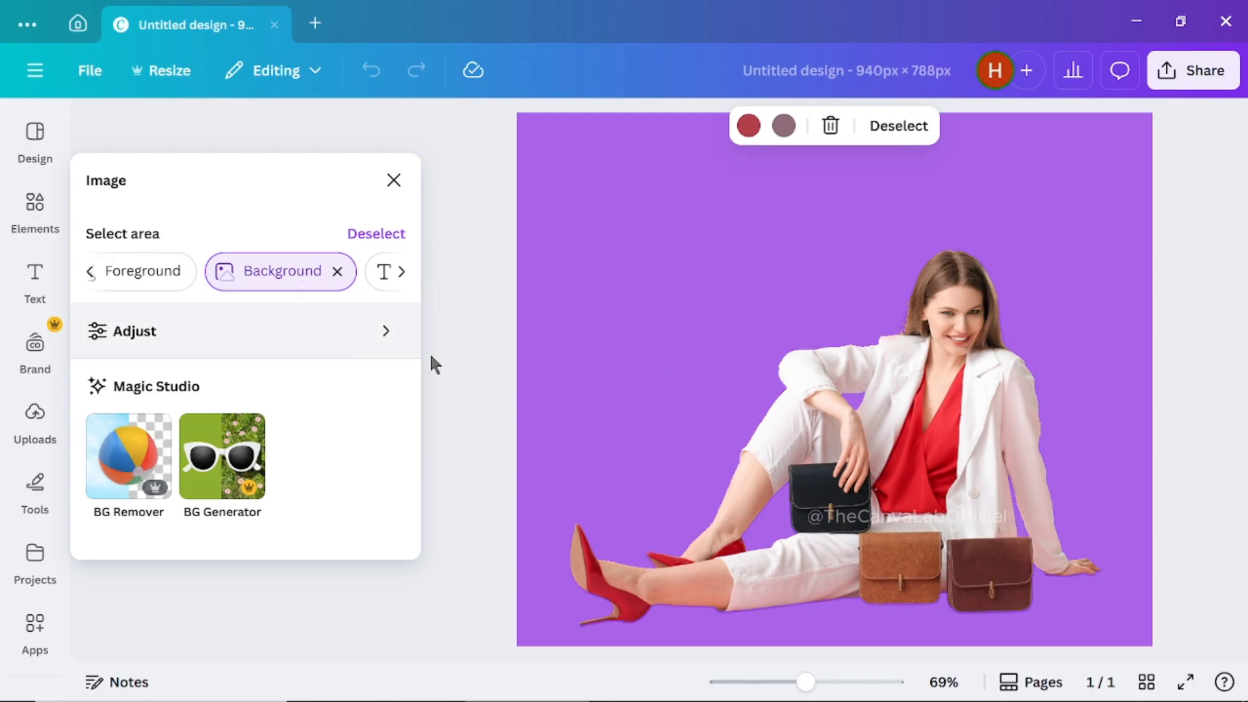
click(377, 234)
- Switch the selection mode to Text
click(397, 273)
click(399, 274)
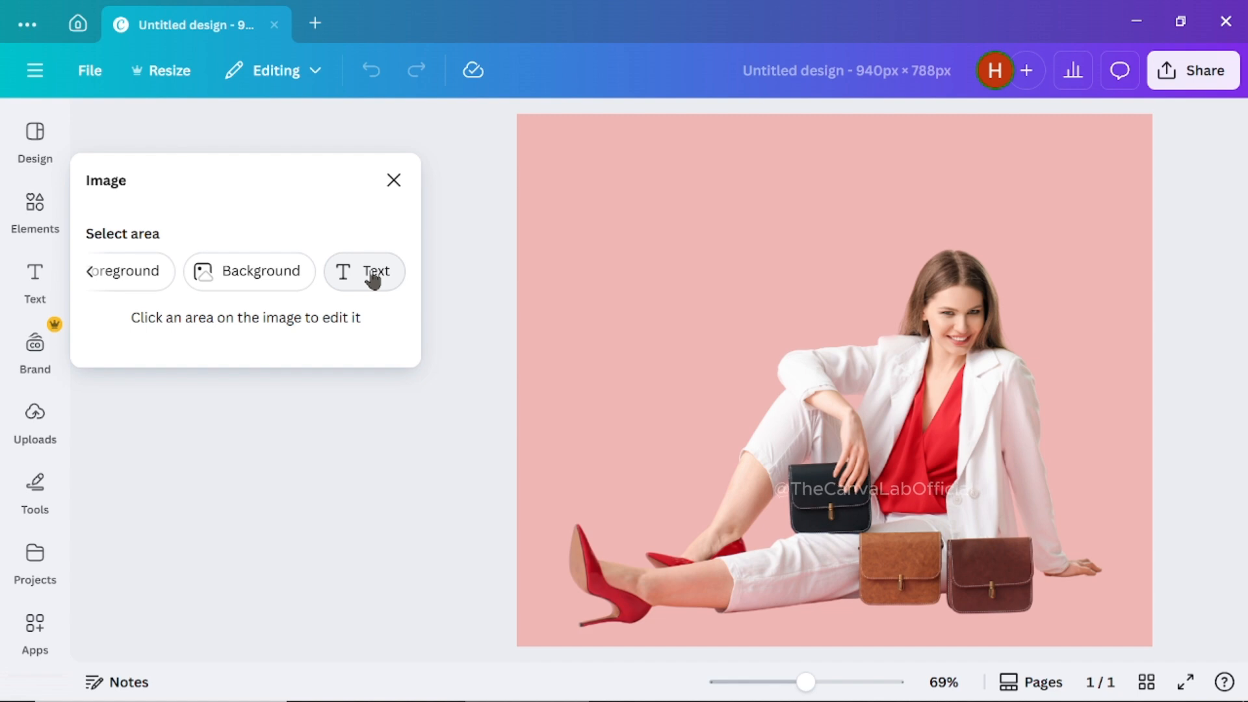
click(374, 278)
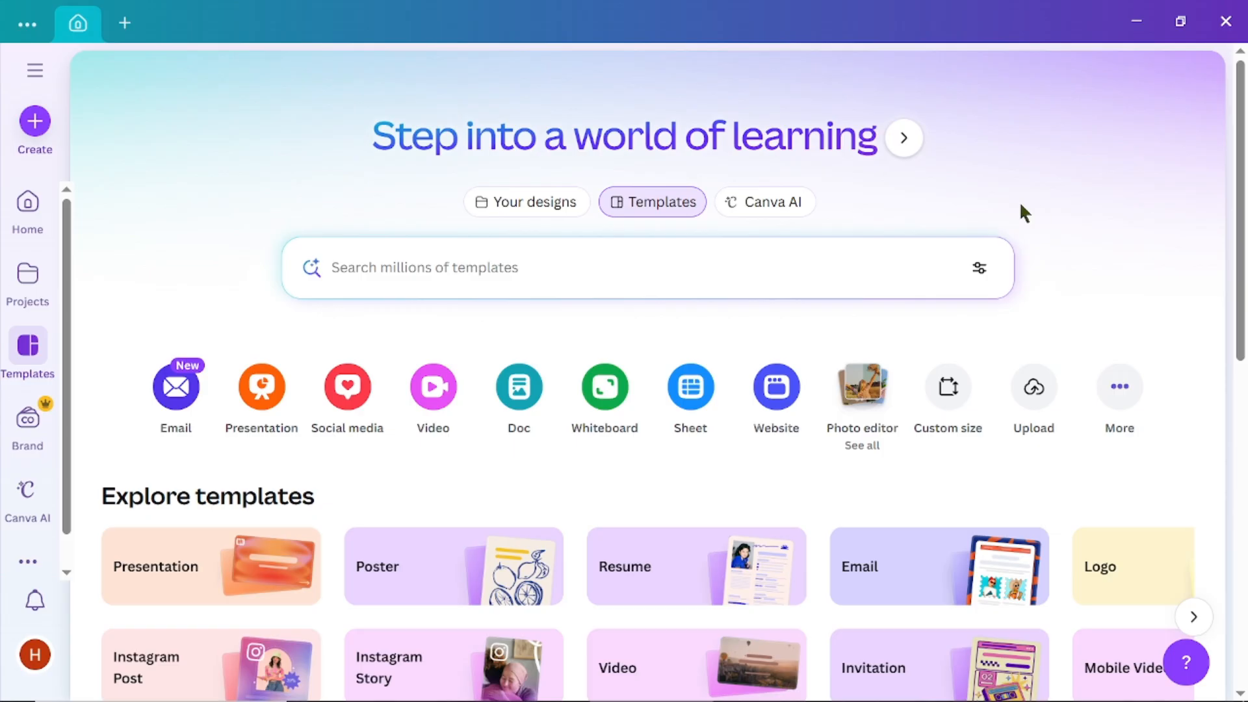
- Open the Perspective Correction quick action from the Photo editor with the city billboard photo
click(858, 414)
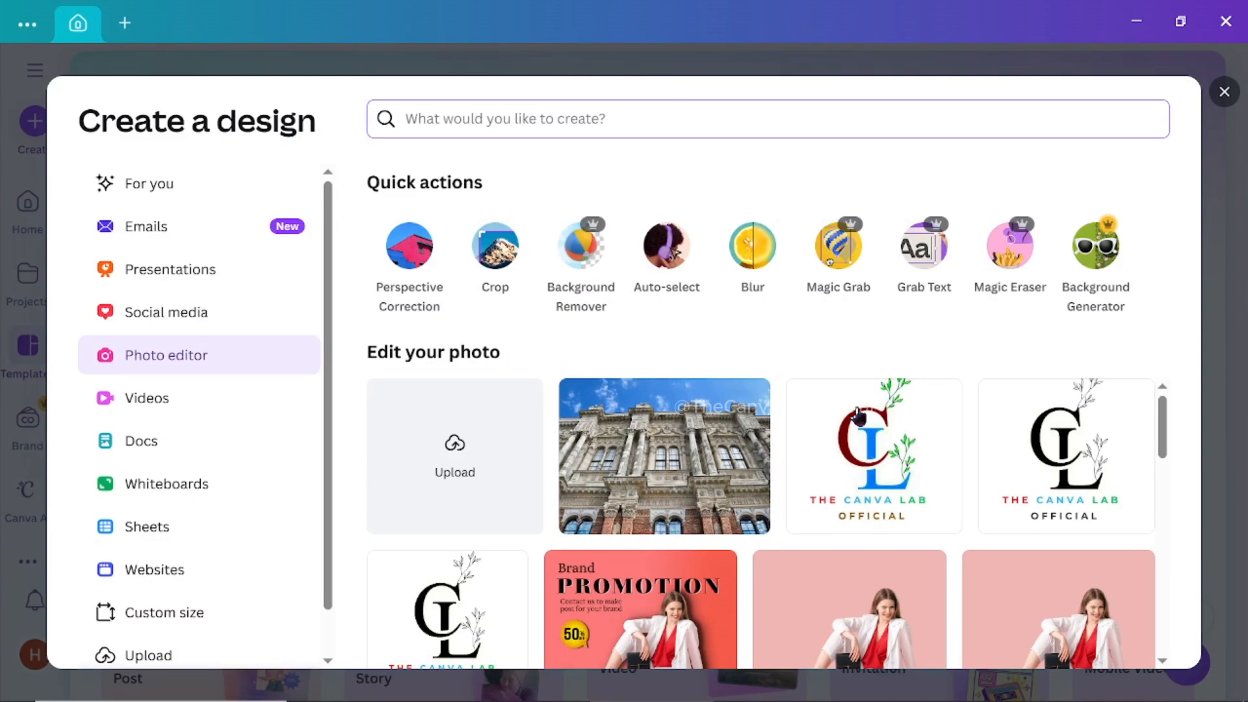
click(409, 262)
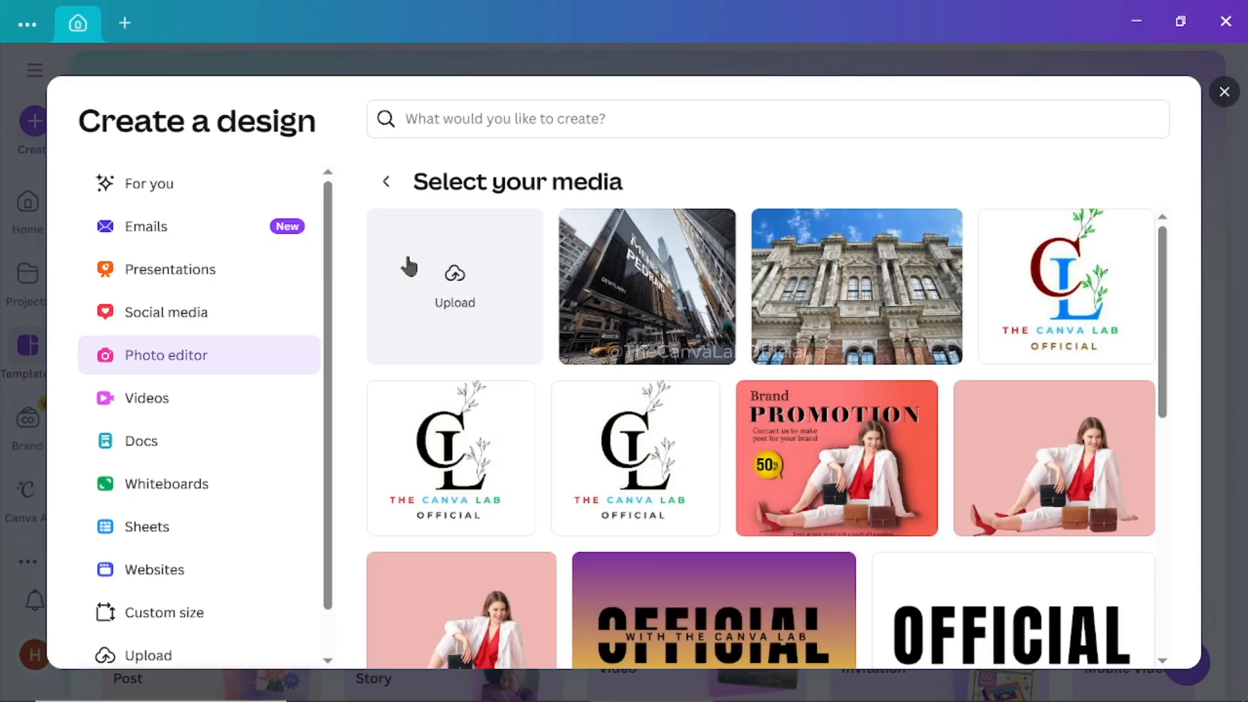
click(637, 299)
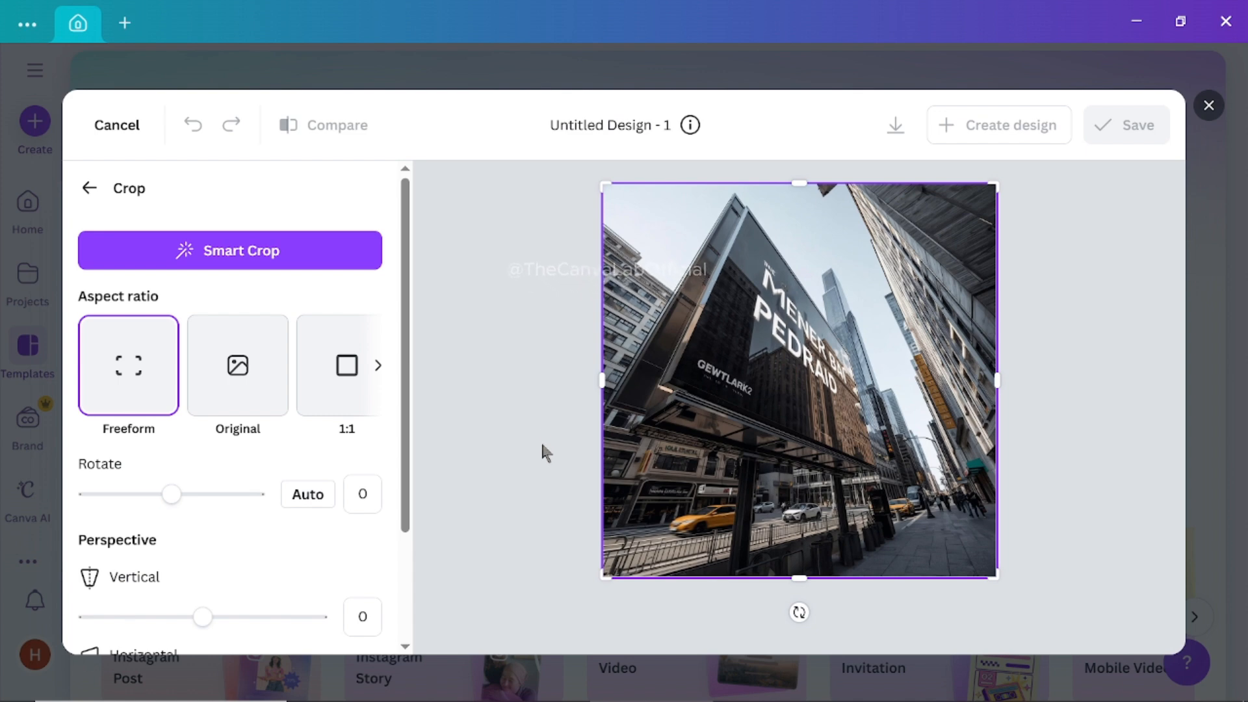
- Try adjusting the horizontal perspective of the billboard photo
drag(411, 492, 410, 576)
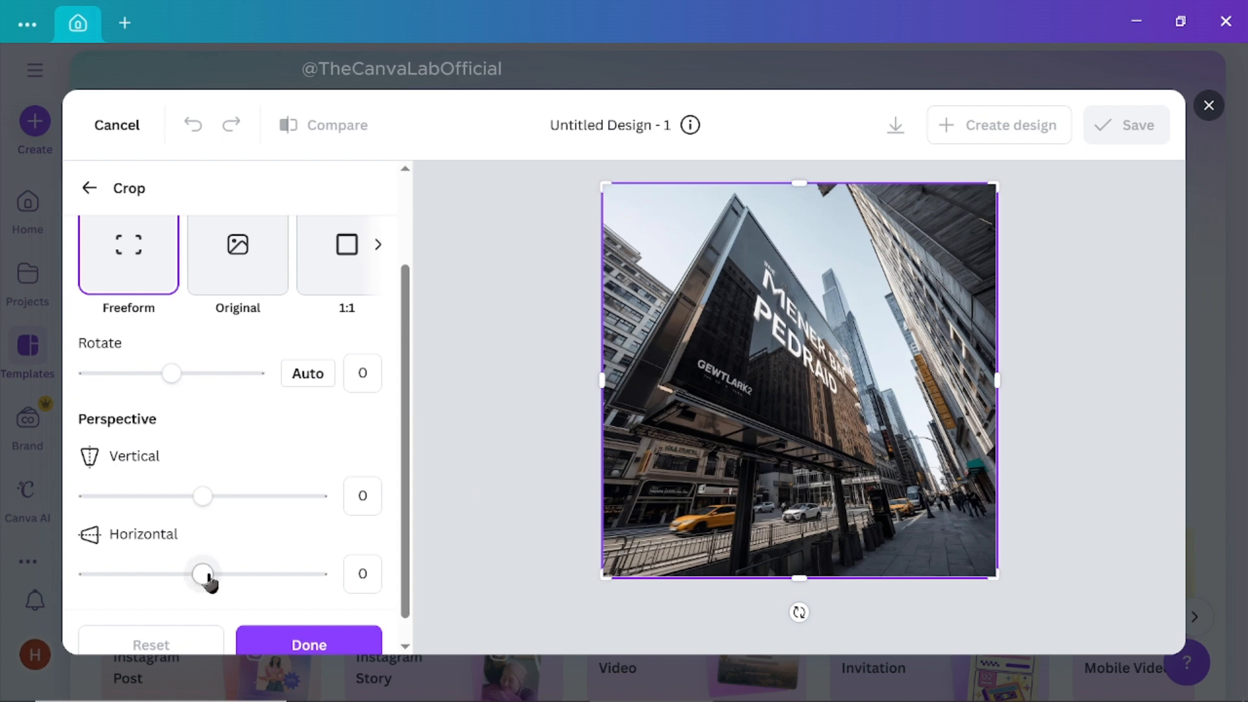
mouse_move(204, 578)
mouse_down()
mouse_move(216, 579)
mouse_move(180, 579)
mouse_up()
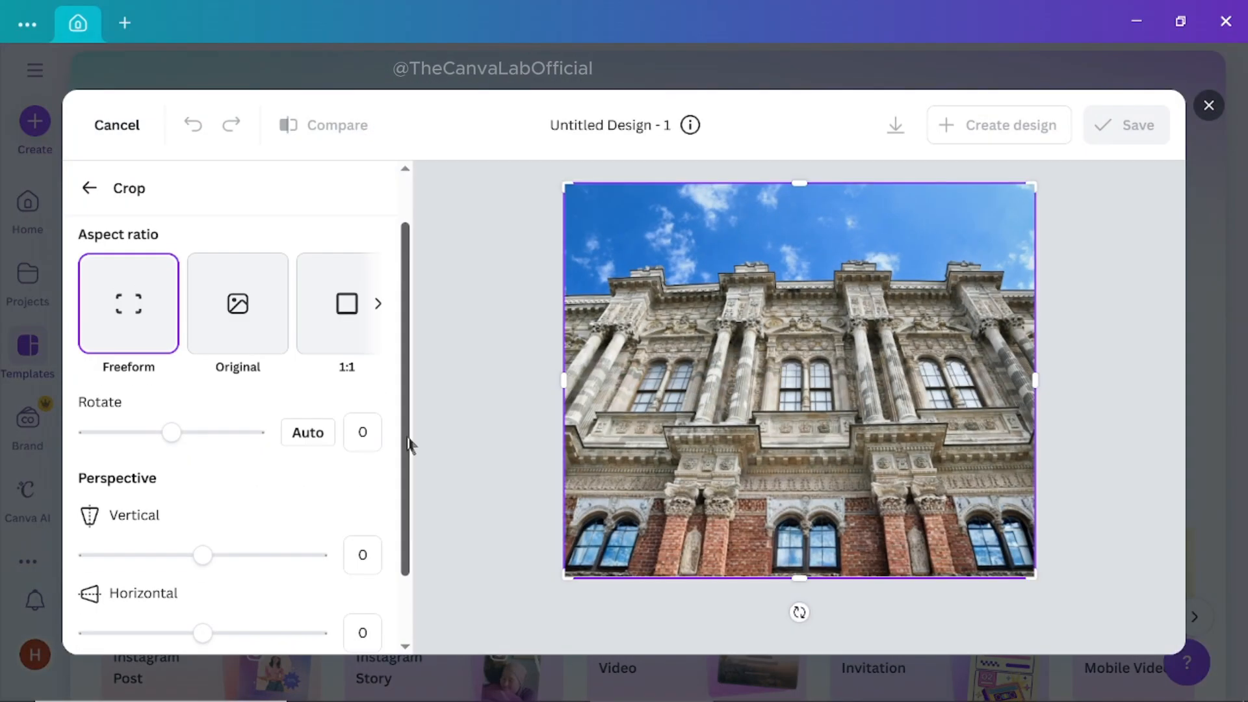
- Set the vertical perspective of the building facade photo to 30
drag(405, 433, 405, 467)
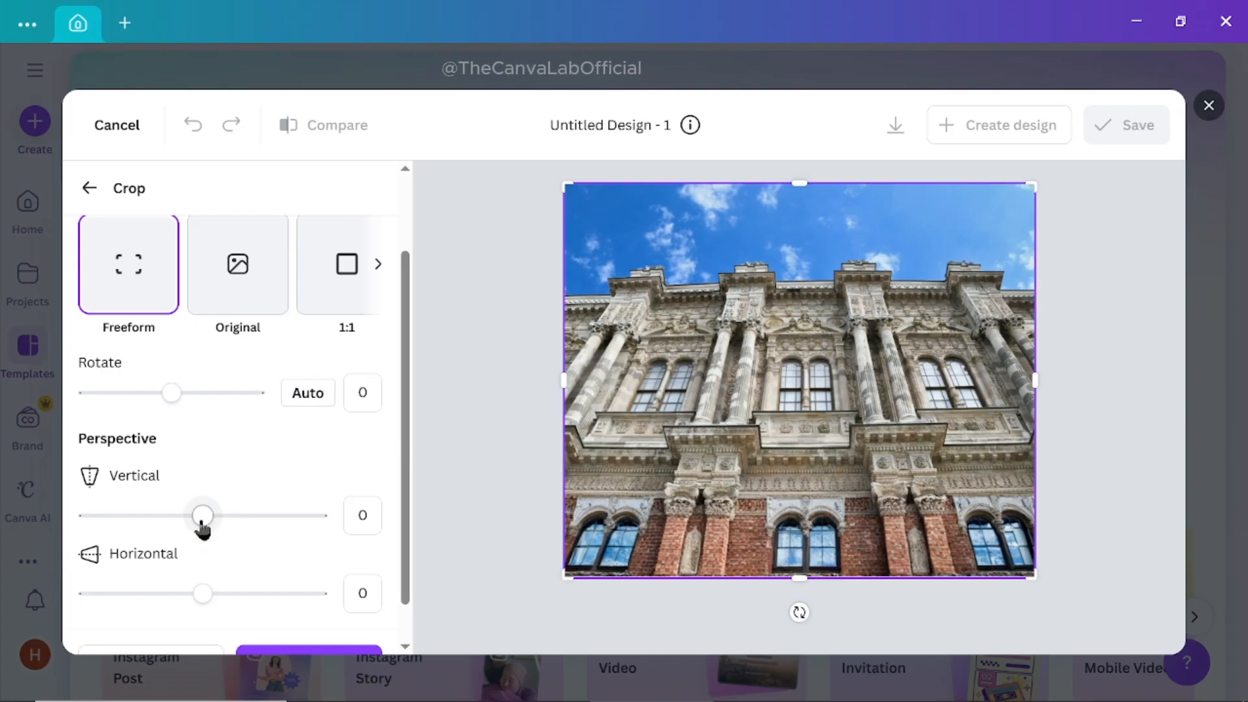
drag(201, 526, 204, 528)
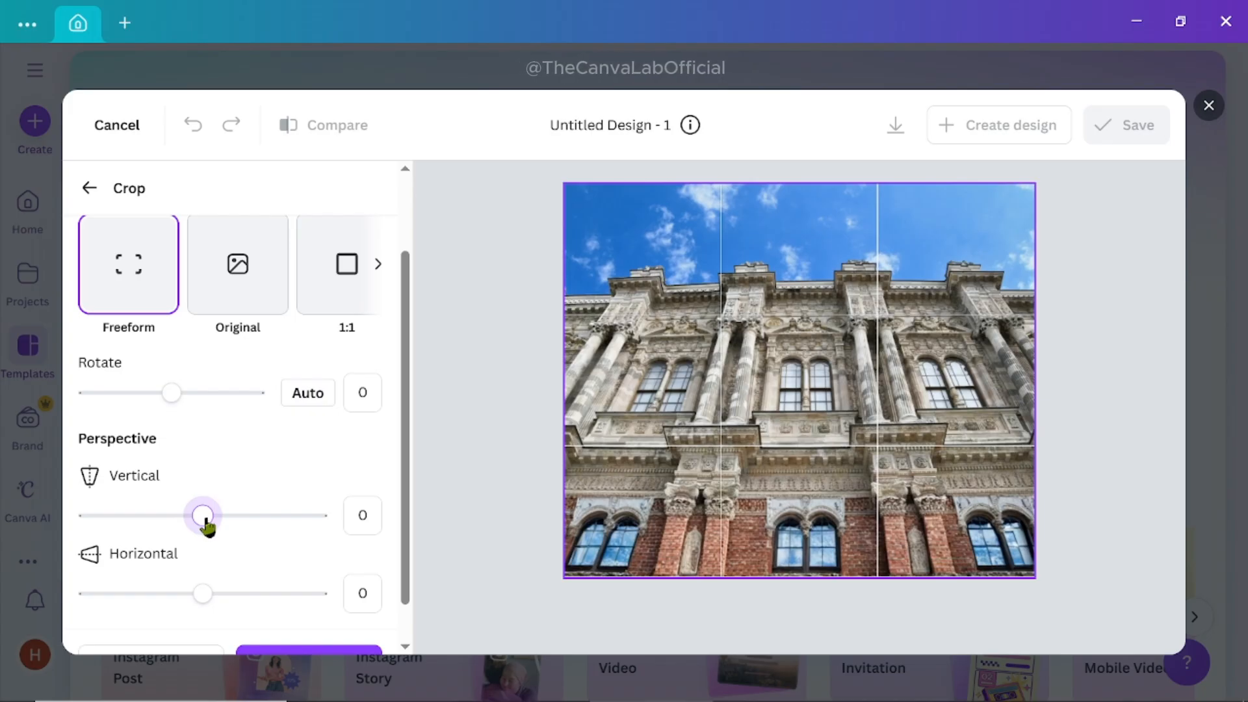
drag(209, 527, 329, 532)
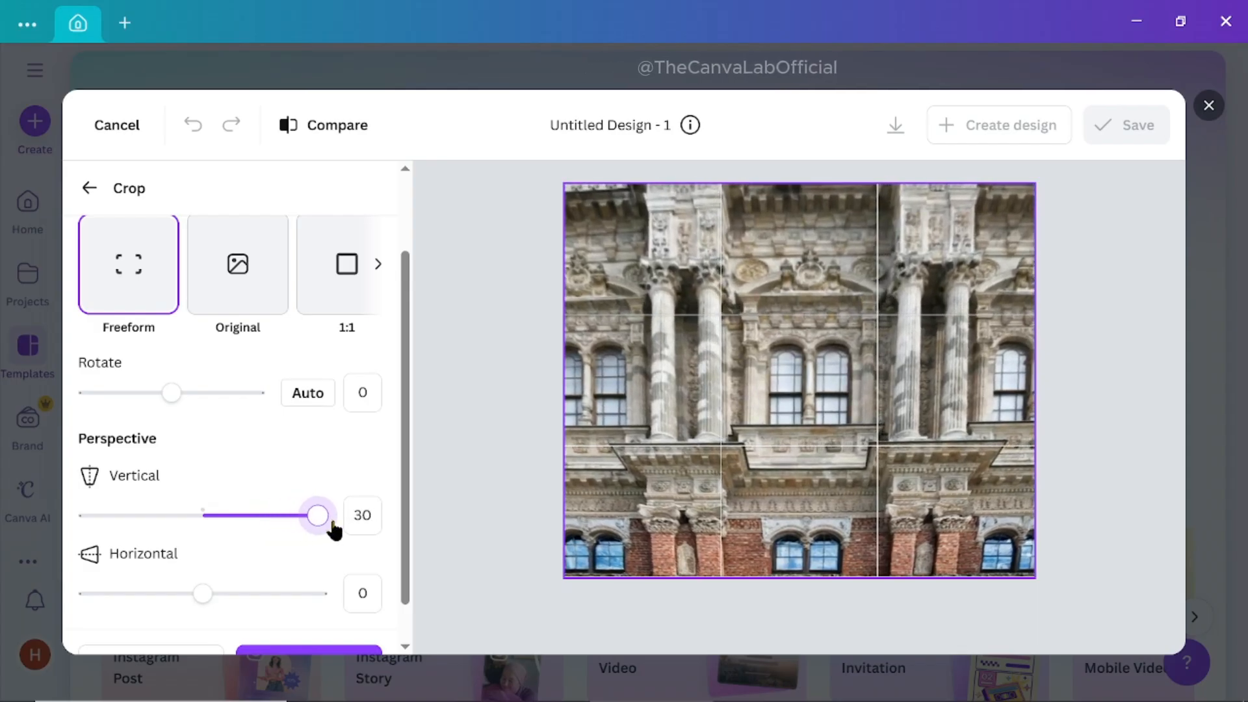